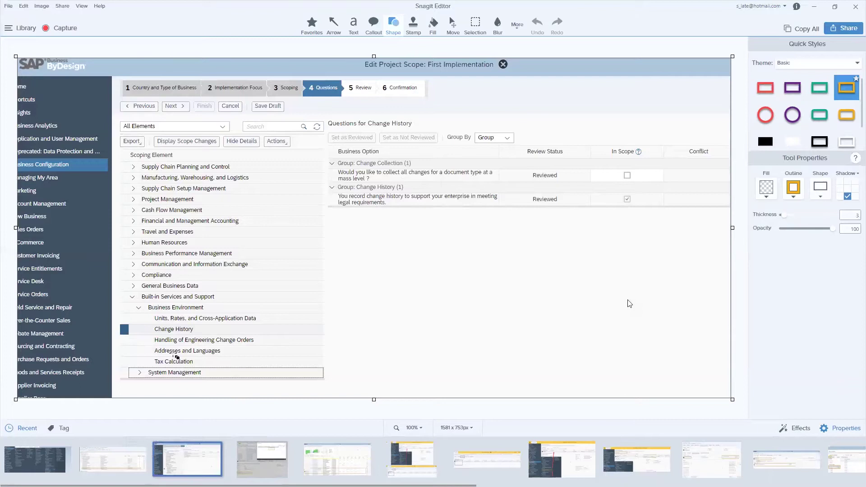
Outline the Change Collector row in the Work Center and View Assignment screenshot and switch to SAP Business ByDesign
left_click(116, 457)
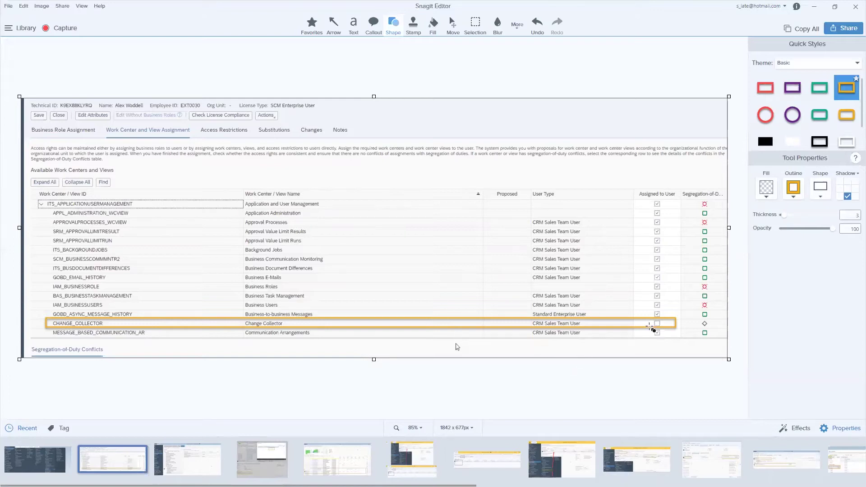
left_click(656, 329)
left_click(667, 334)
left_click(661, 329)
left_click(815, 6)
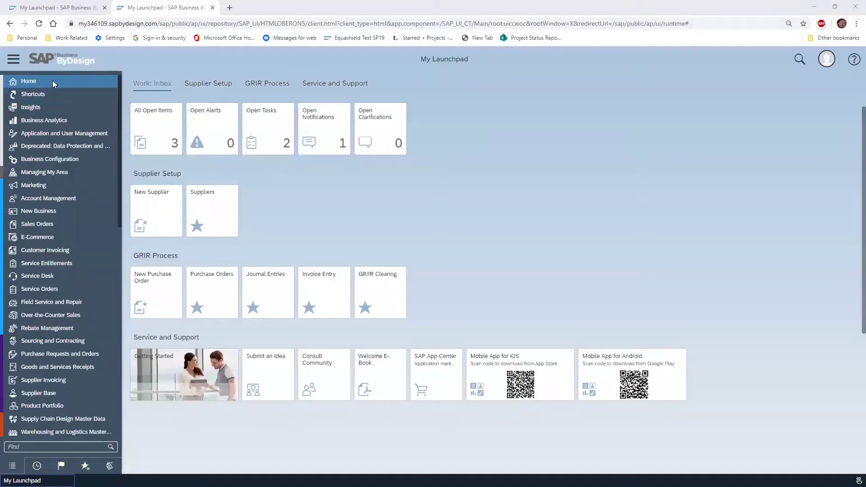
Open the Change Collector view of Application and User Management
left_click(81, 133)
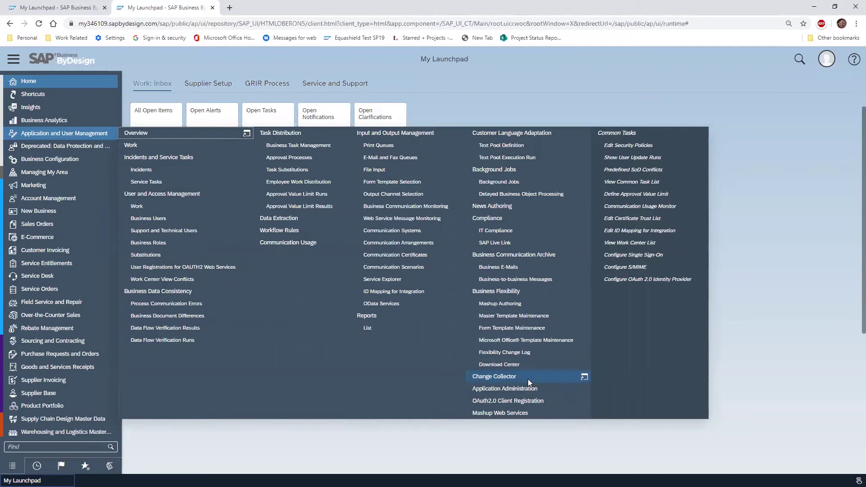
left_click(529, 383)
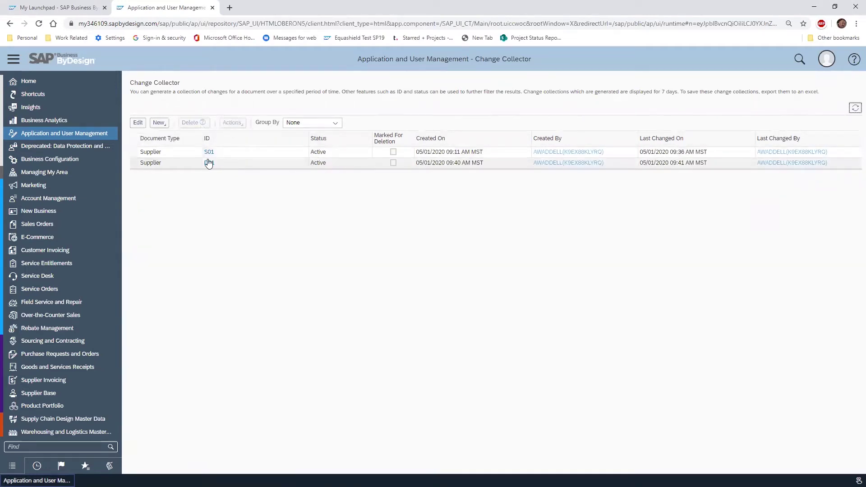
Examine the changes recorded in execution 2 of supplier change collector D01 and close the results
left_click(133, 164)
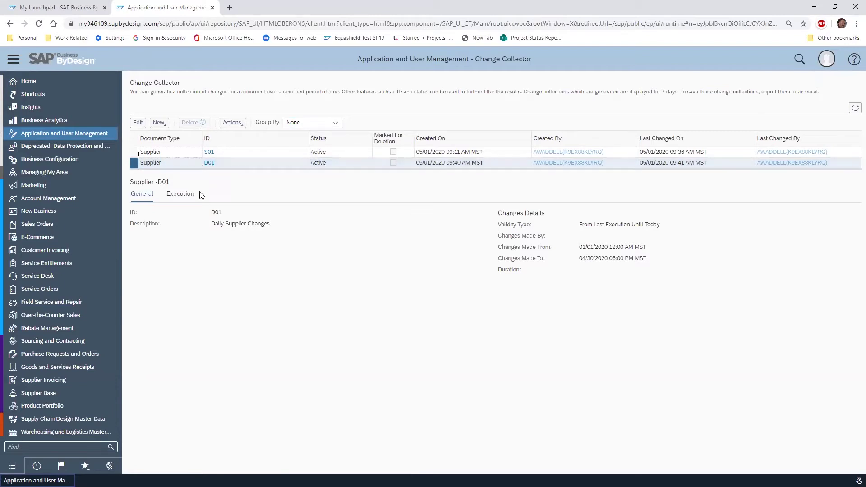
left_click(188, 197)
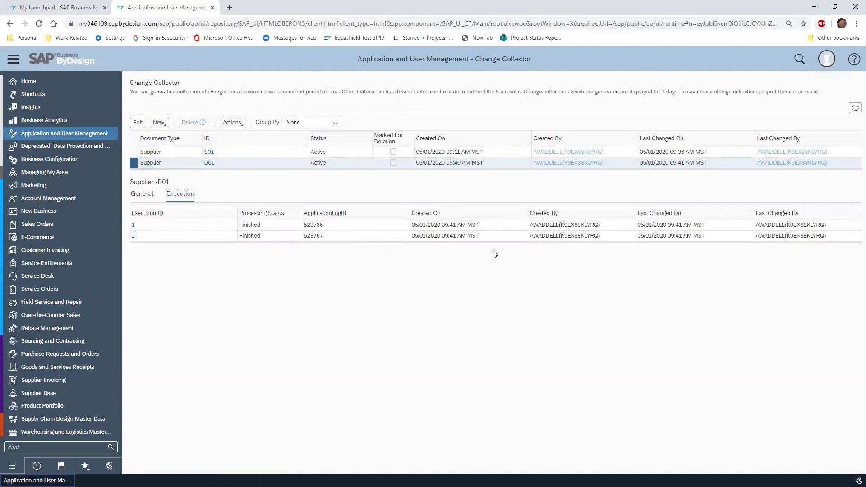
left_click(134, 236)
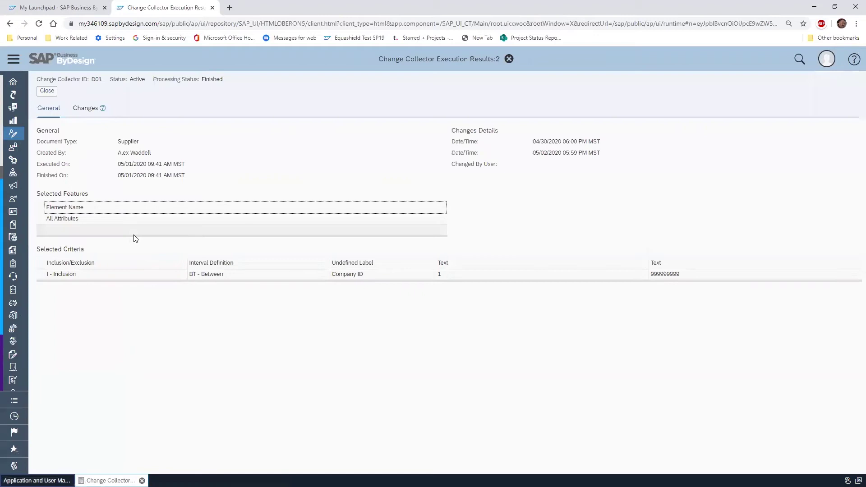
left_click(85, 110)
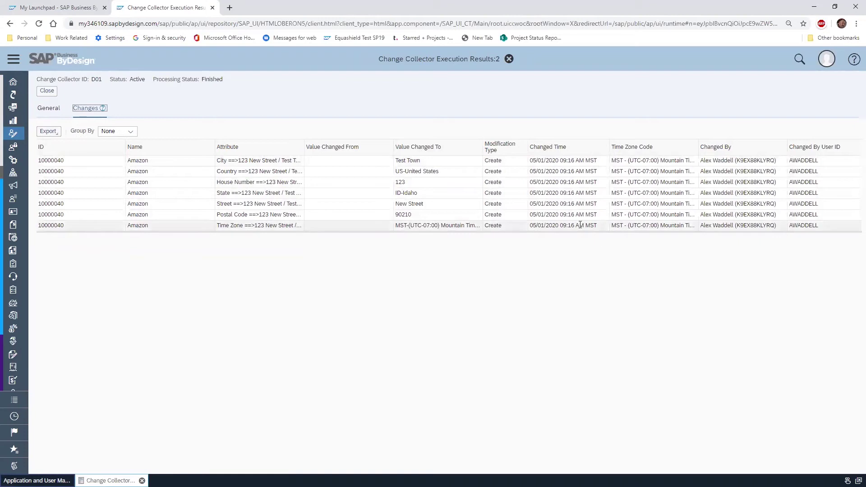
left_click(47, 91)
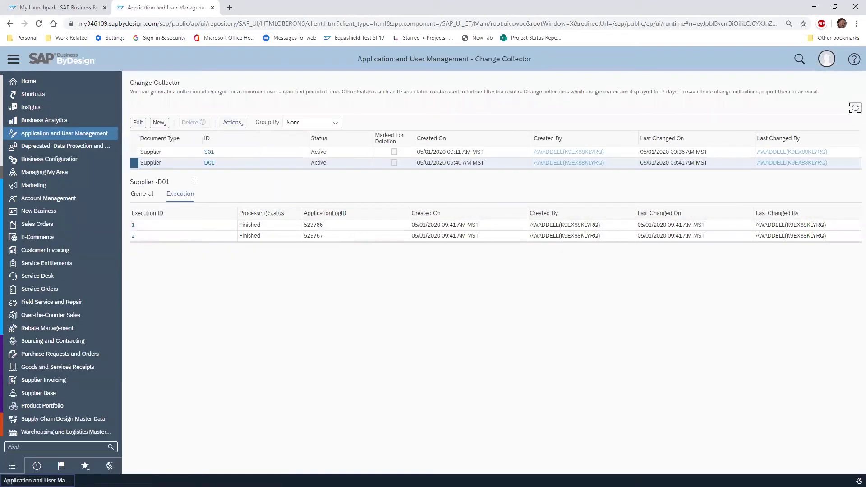
Examine the changes recorded in executions 1, 3 and 4 of supplier change collector S01, closing each result
left_click(134, 152)
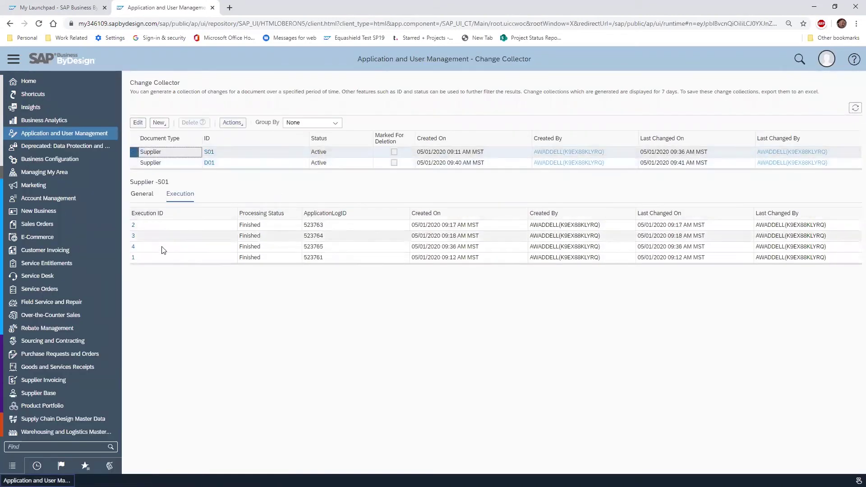
left_click(133, 259)
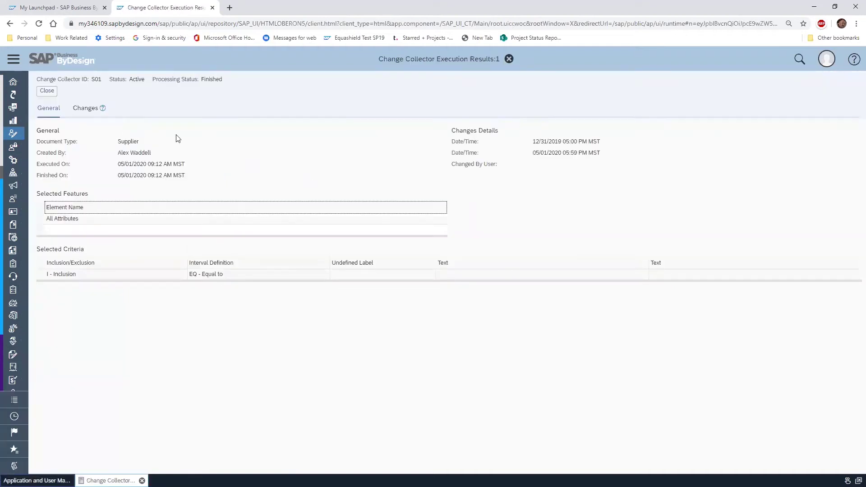
left_click(79, 109)
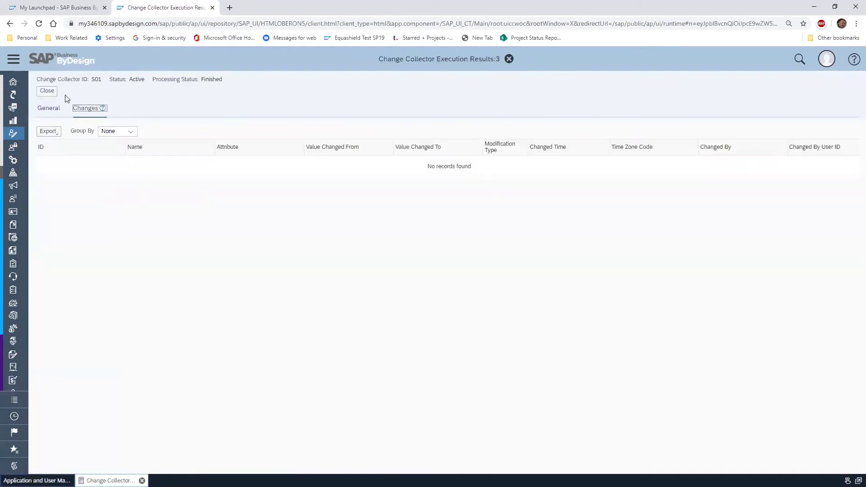
left_click(47, 91)
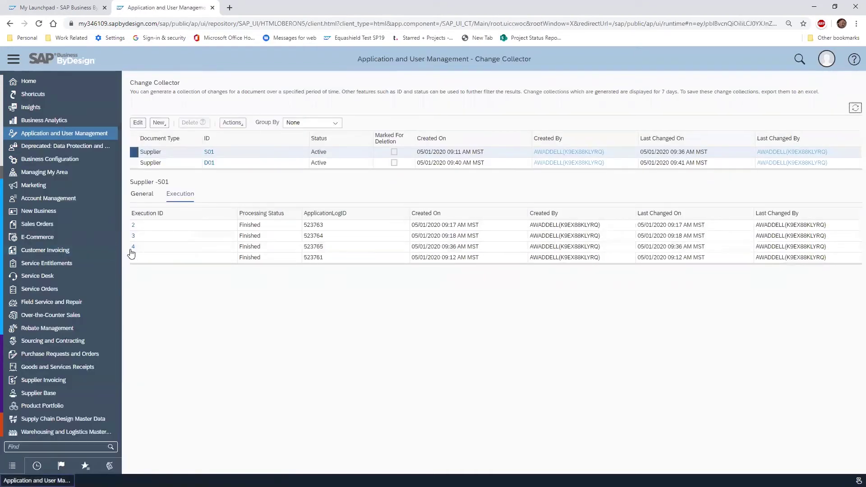
left_click(133, 247)
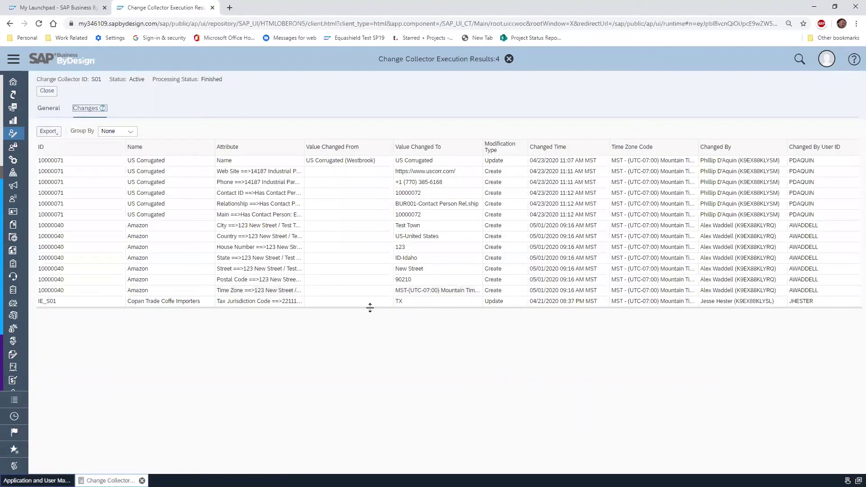
left_click_drag(370, 308, 376, 439)
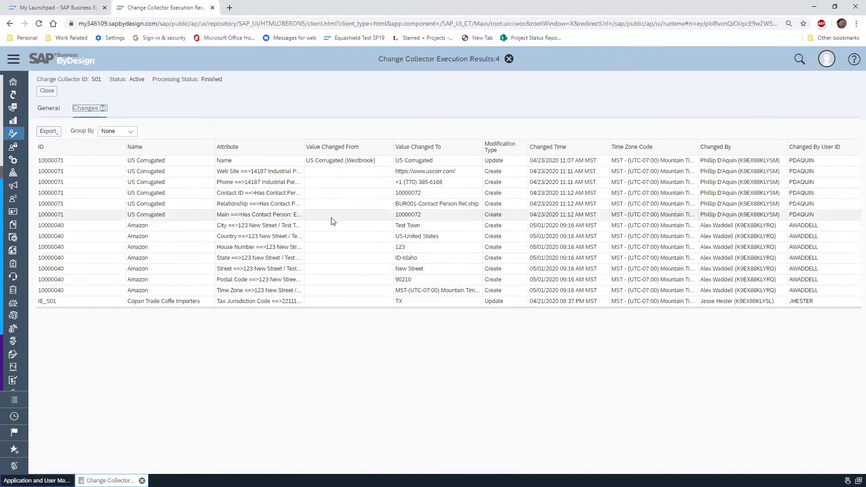
left_click(47, 91)
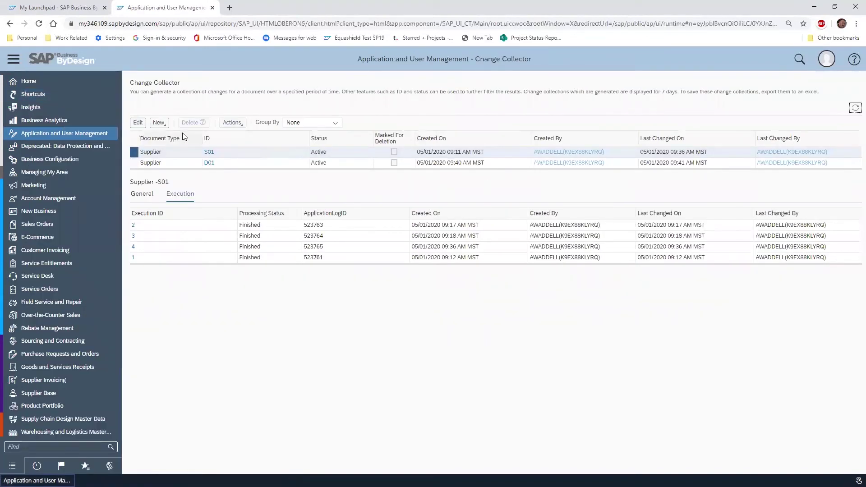
Create a new change collector with ID D02, document type Supplier and description Daily Supplier Updates
left_click(161, 123)
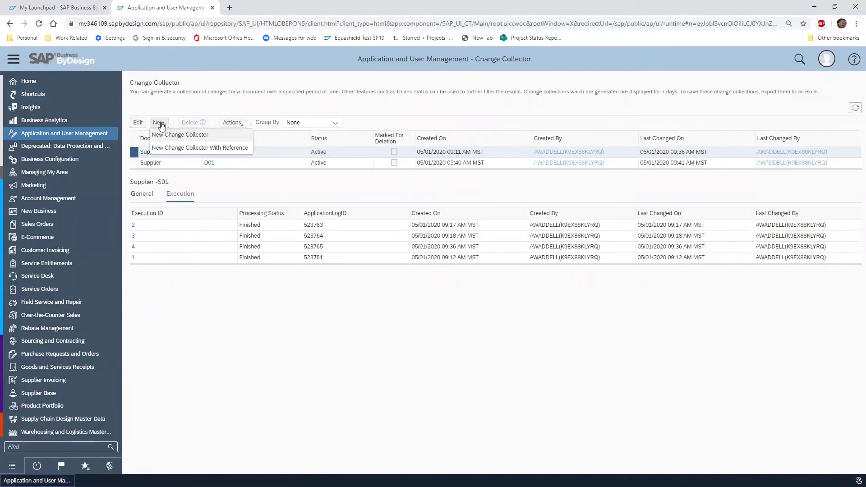
left_click(201, 135)
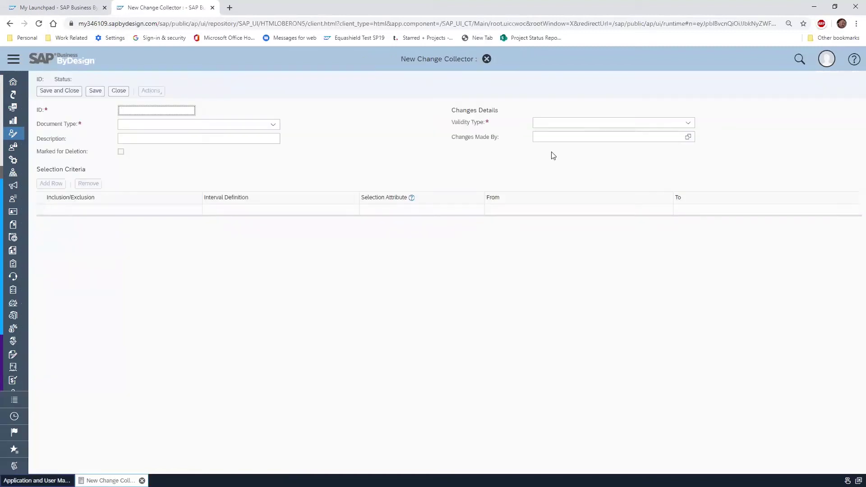
left_click(148, 113)
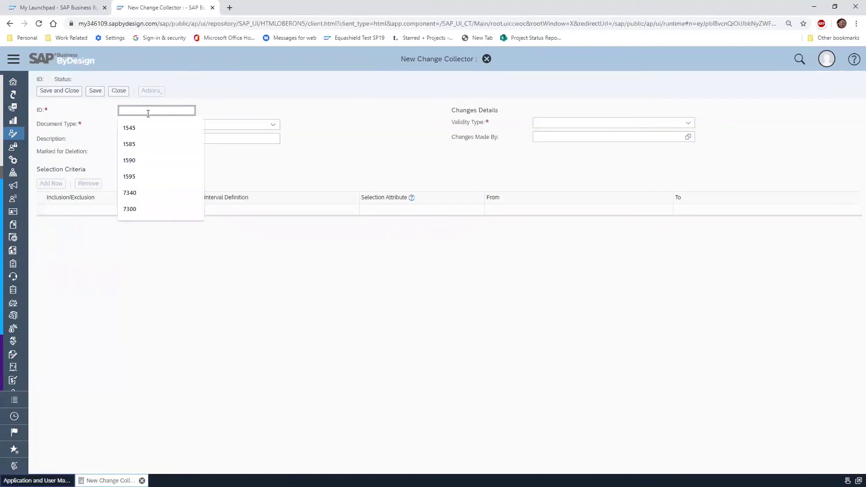
type("D02")
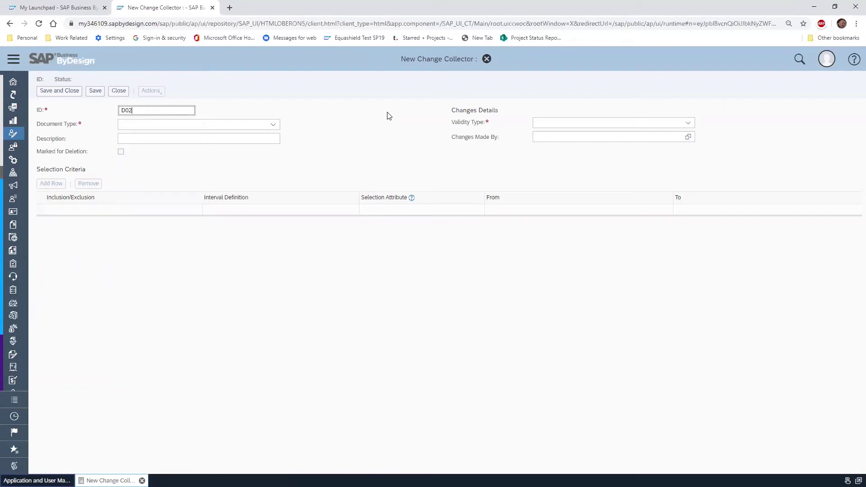
left_click(274, 125)
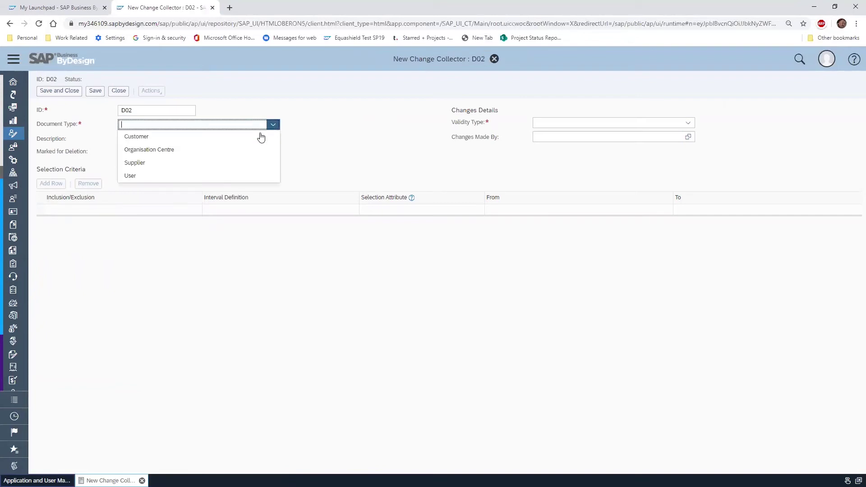
left_click(175, 168)
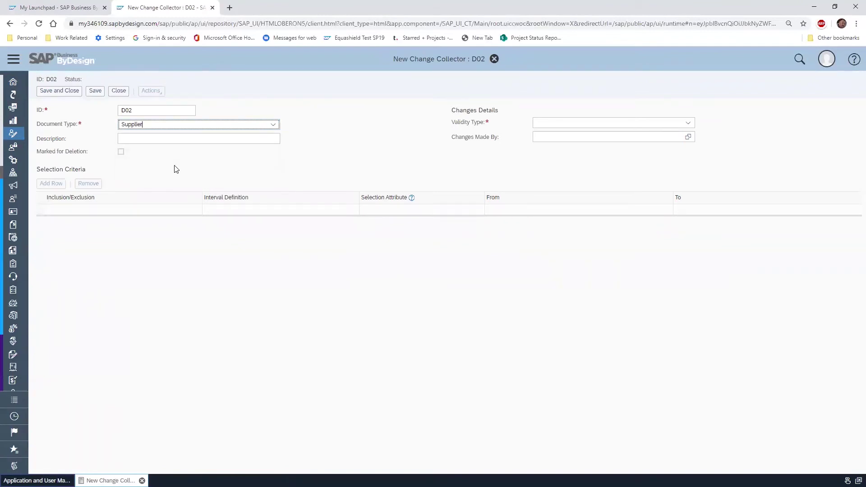
left_click(249, 139)
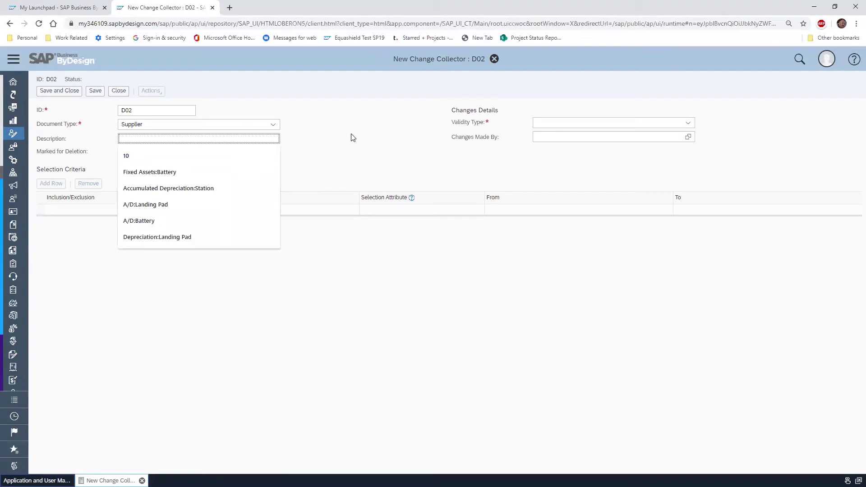
type("Daily Supplier Updates")
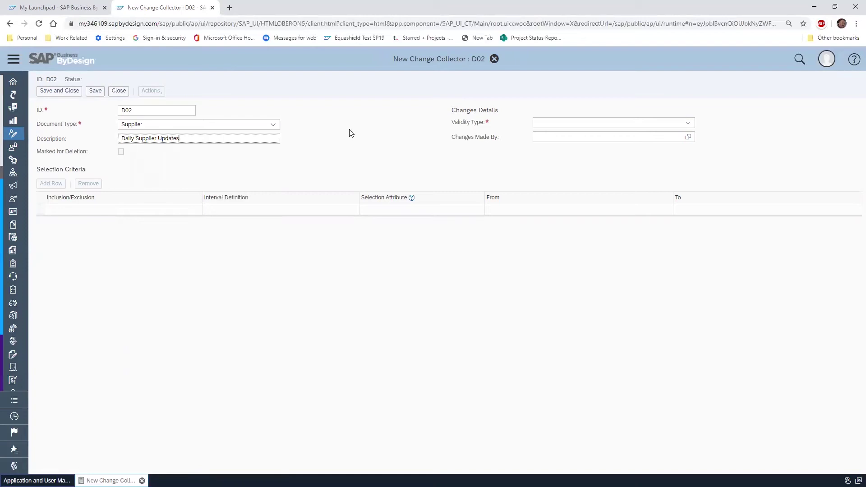
Set the collector's validity type to From Last Execution Until Today
left_click(688, 123)
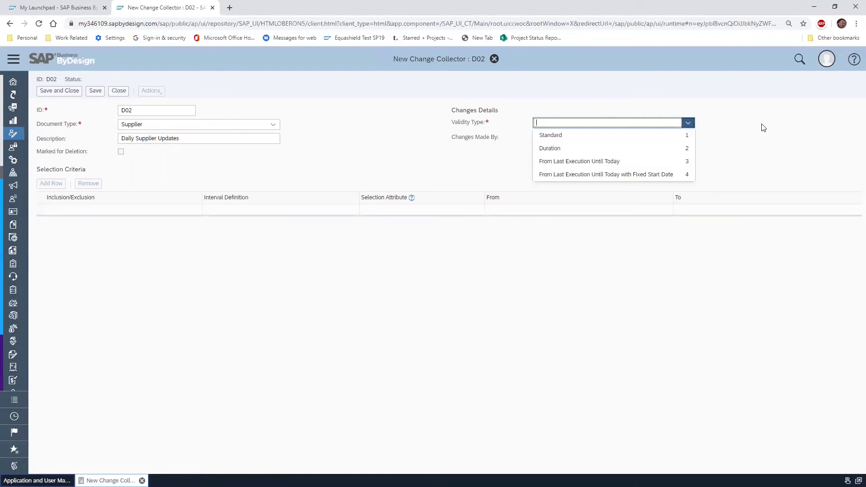
left_click(618, 140)
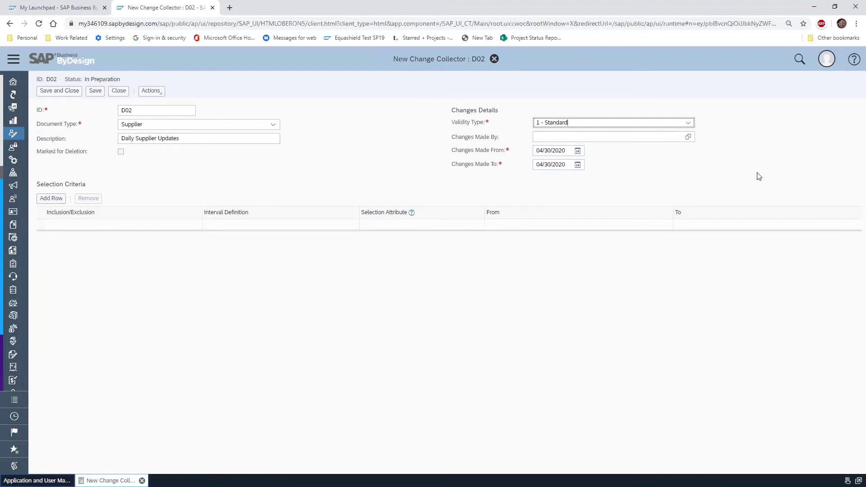
left_click(688, 122)
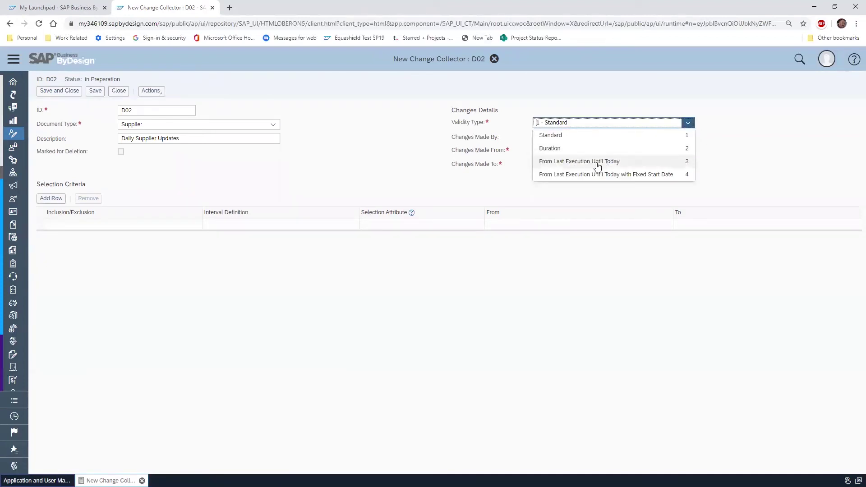
left_click(625, 163)
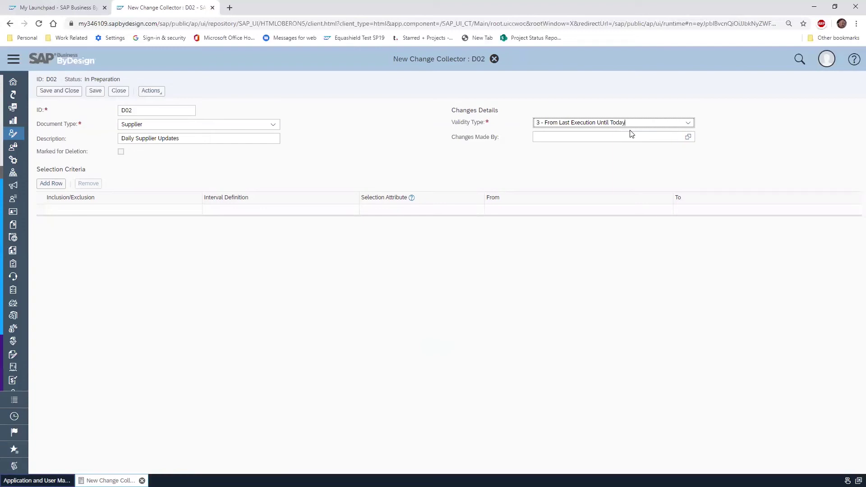
left_click(50, 183)
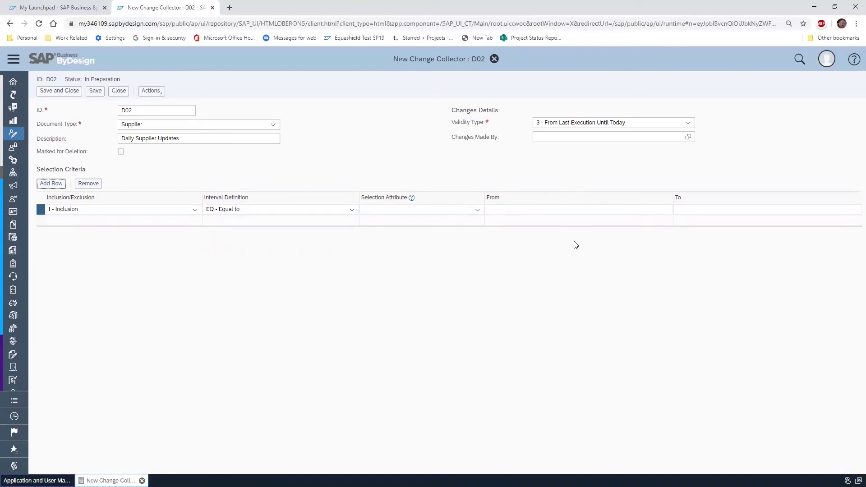
left_click(478, 211)
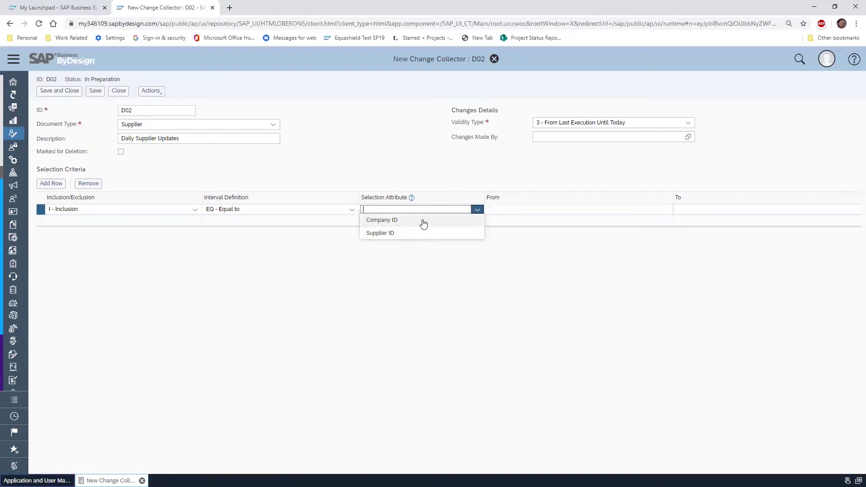
left_click(404, 235)
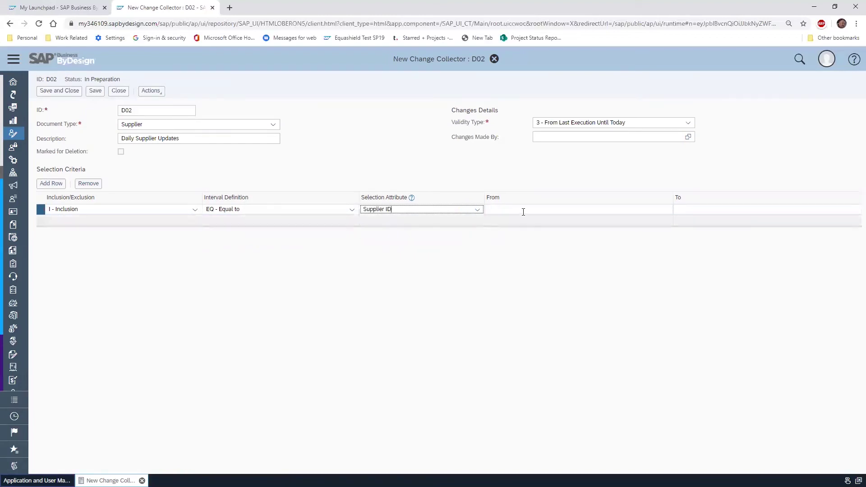
left_click(519, 209)
type("1")
key("Tab")
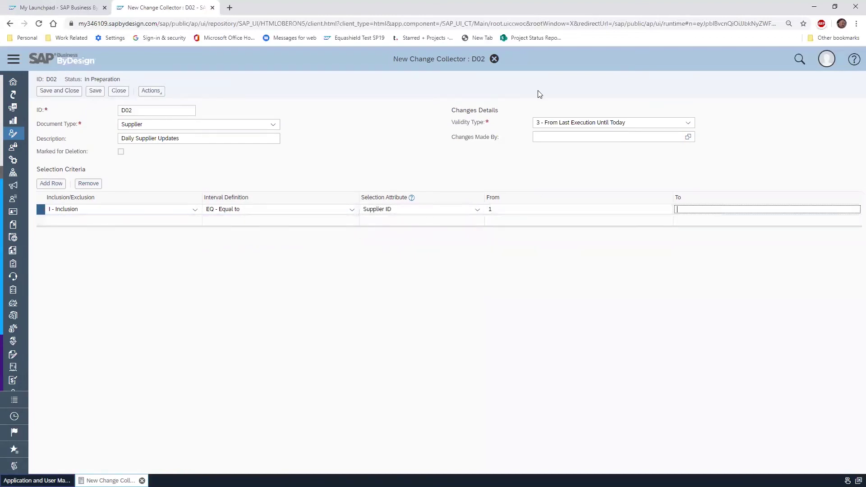
type("9999999999")
left_click(516, 188)
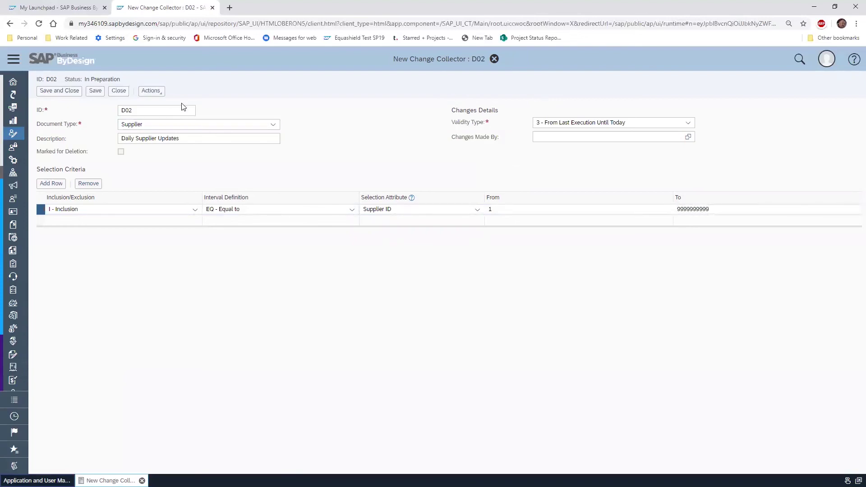
Check the available actions for new change collector D02 and close it without saving the changes
left_click(153, 91)
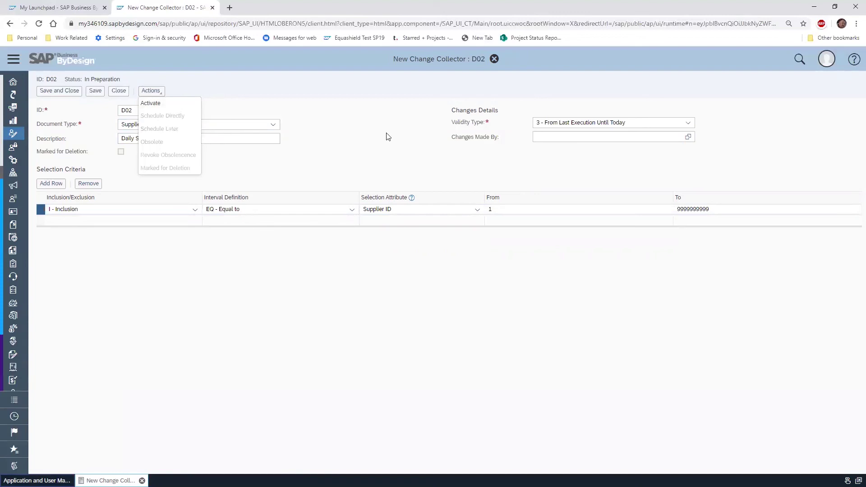
left_click(119, 91)
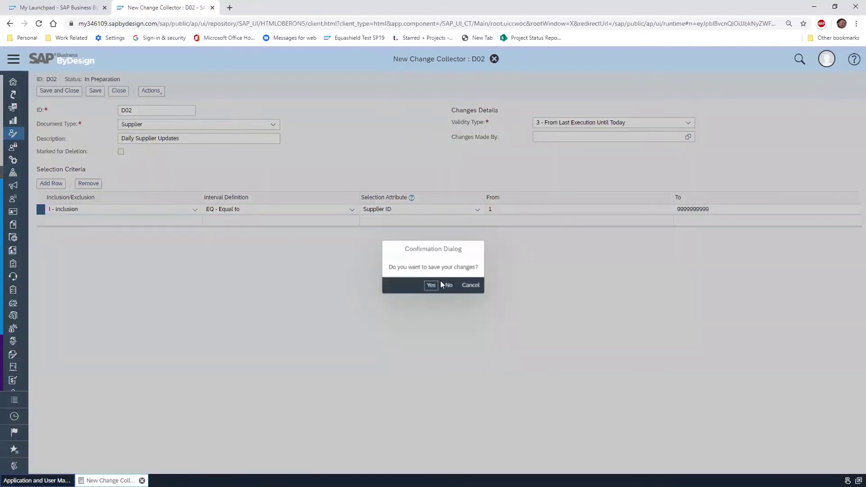
left_click(449, 288)
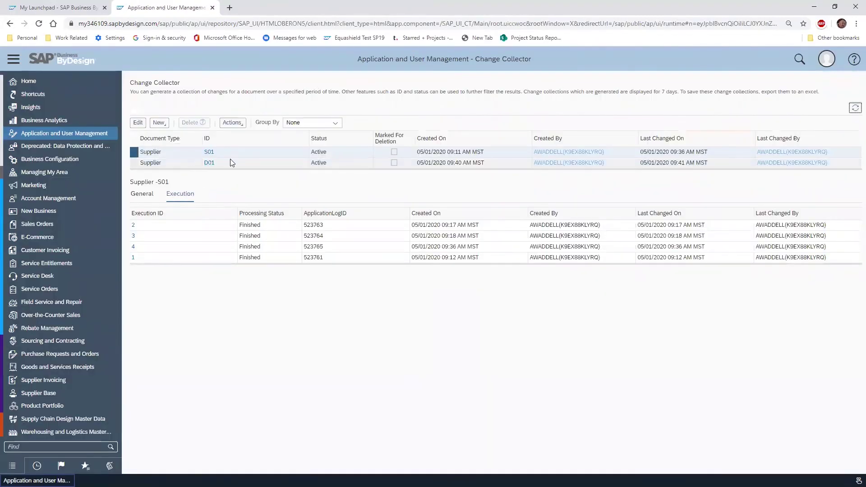
Open supplier change collector D01 for editing, review its validity type and selection criteria, and close it
left_click(134, 163)
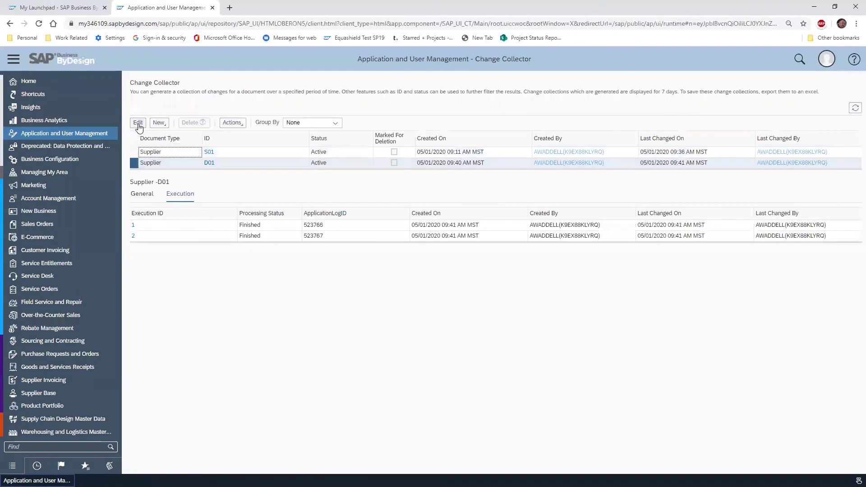
left_click(138, 122)
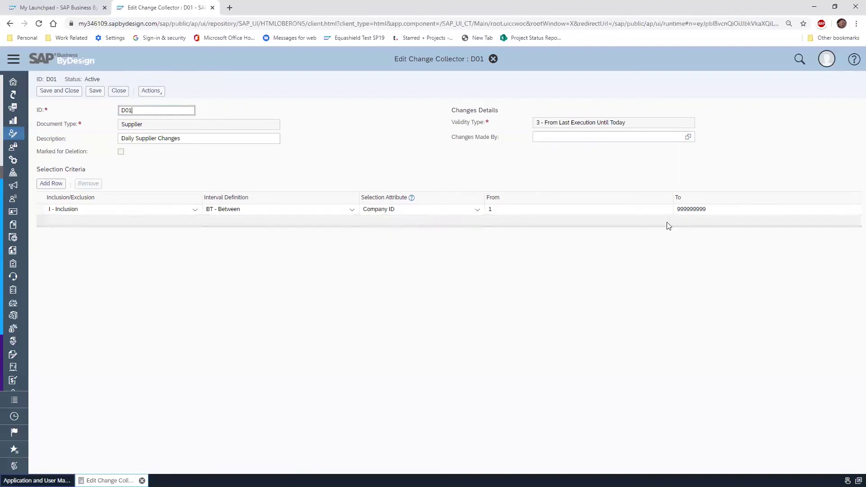
left_click(120, 91)
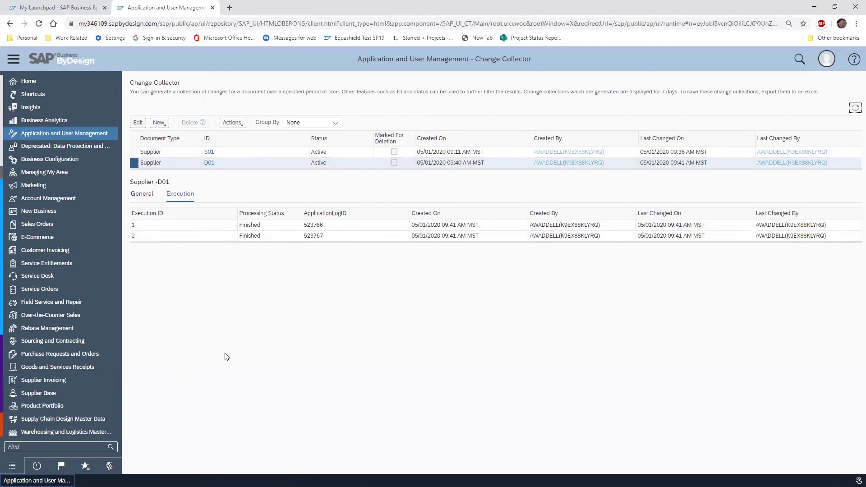
Examine the changes recorded in execution 2 of supplier change collector D01
left_click(133, 237)
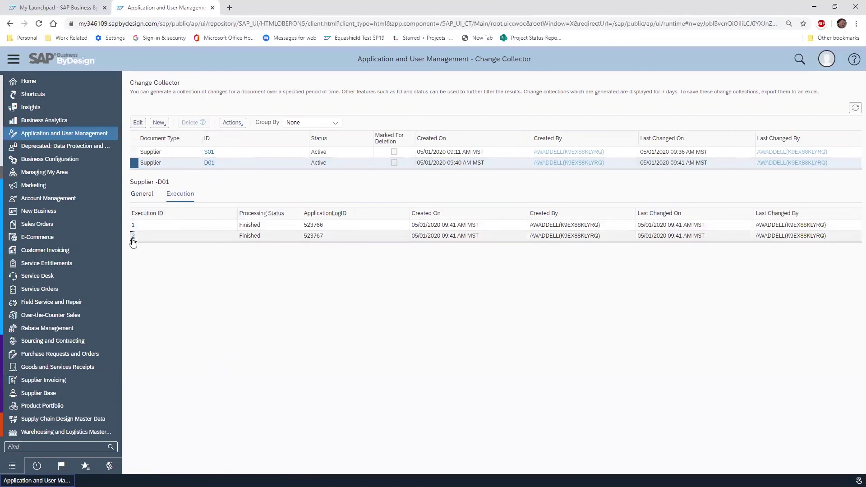
left_click(85, 108)
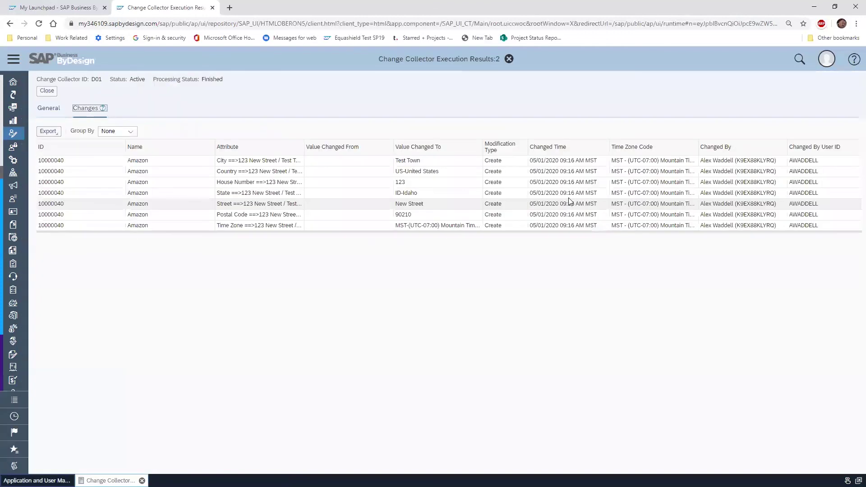